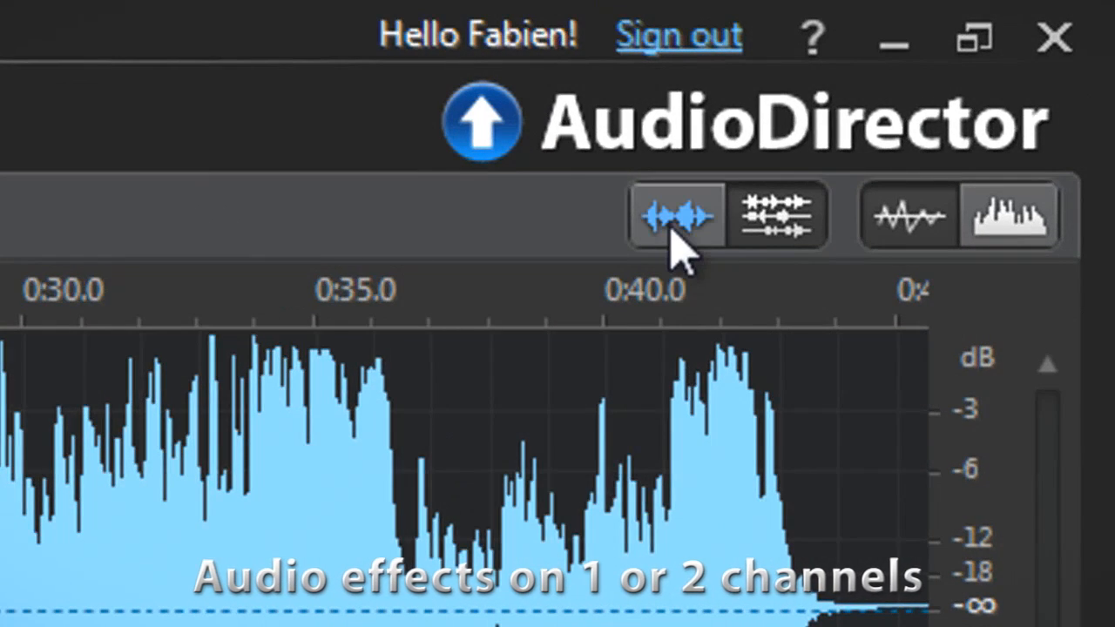
Restrict editing to the right channel only, and switch back to editing all channels together.
left_click(672, 231)
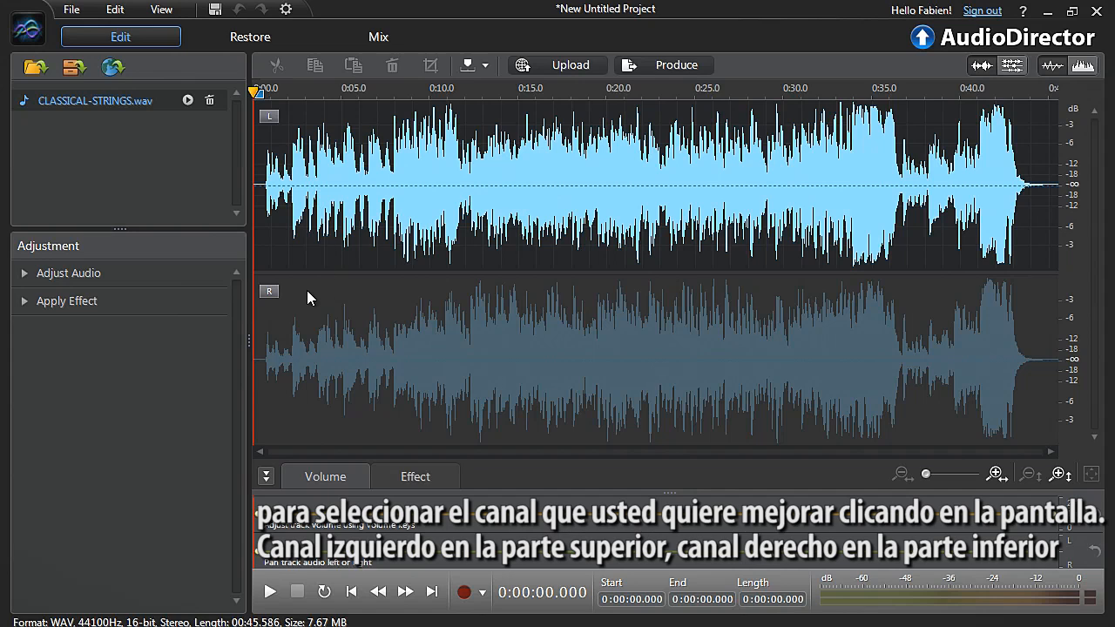
left_click(296, 296)
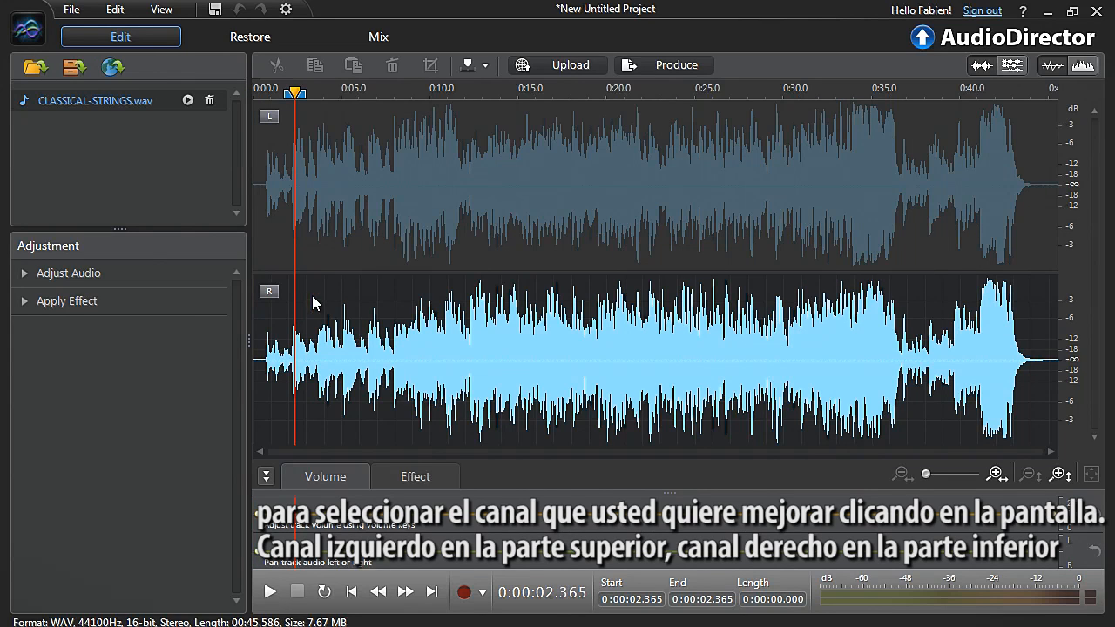
left_click(1018, 67)
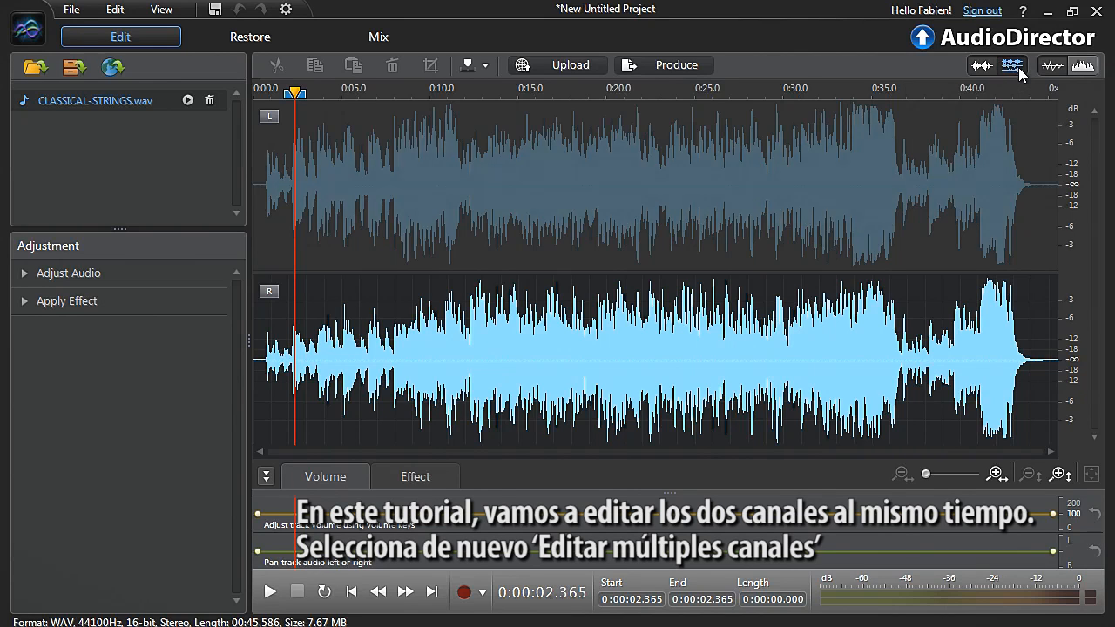
Play CLASSICAL-STRINGS.wav and set its Equalizer from the Classical preset, with 2K at 4.81, 4K at -2.19, 8K at -8.94 and >16K at -10.
left_click(184, 299)
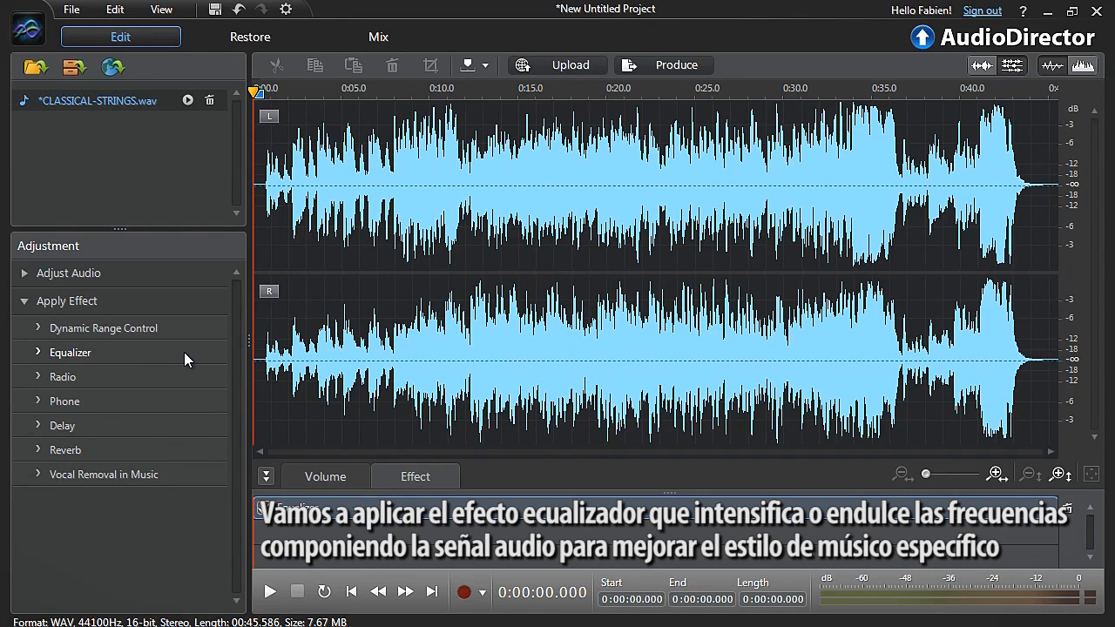
left_click(270, 594)
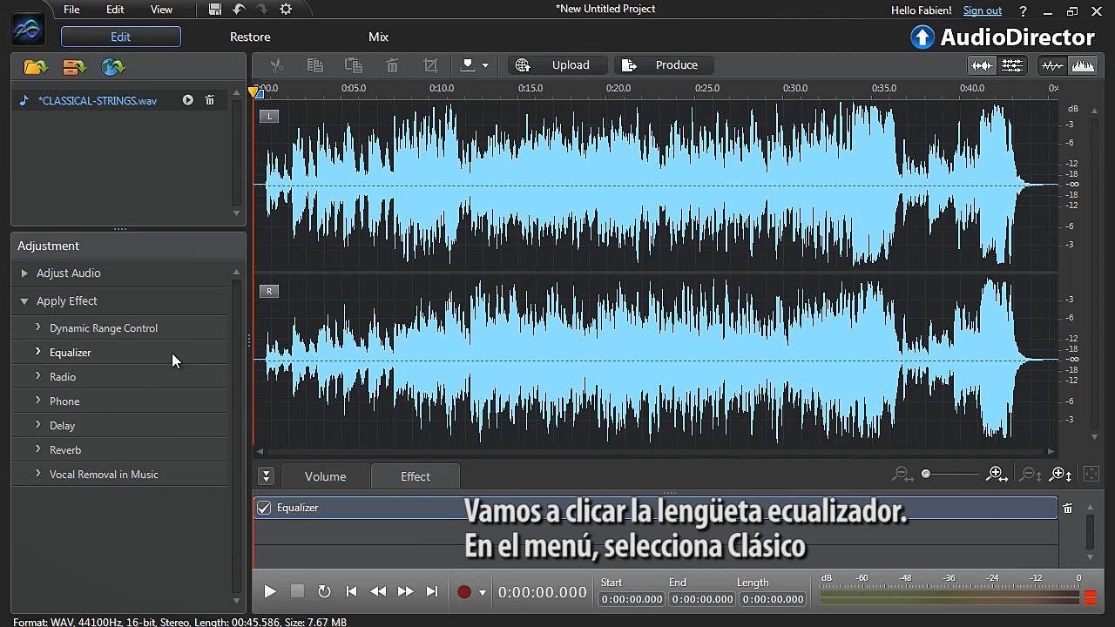
left_click(171, 353)
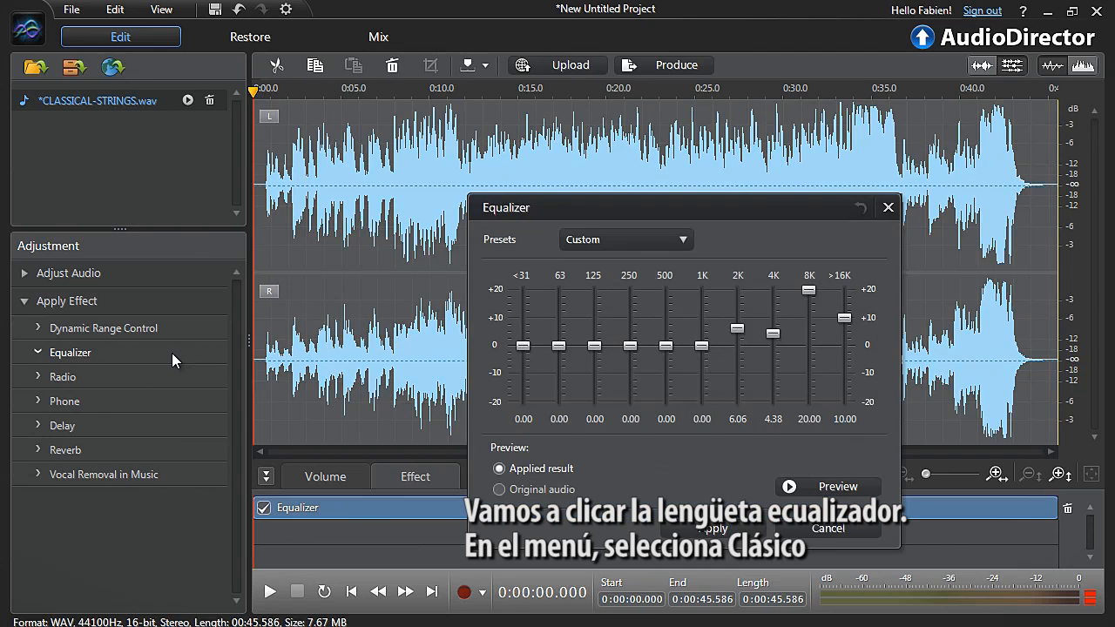
left_click(651, 240)
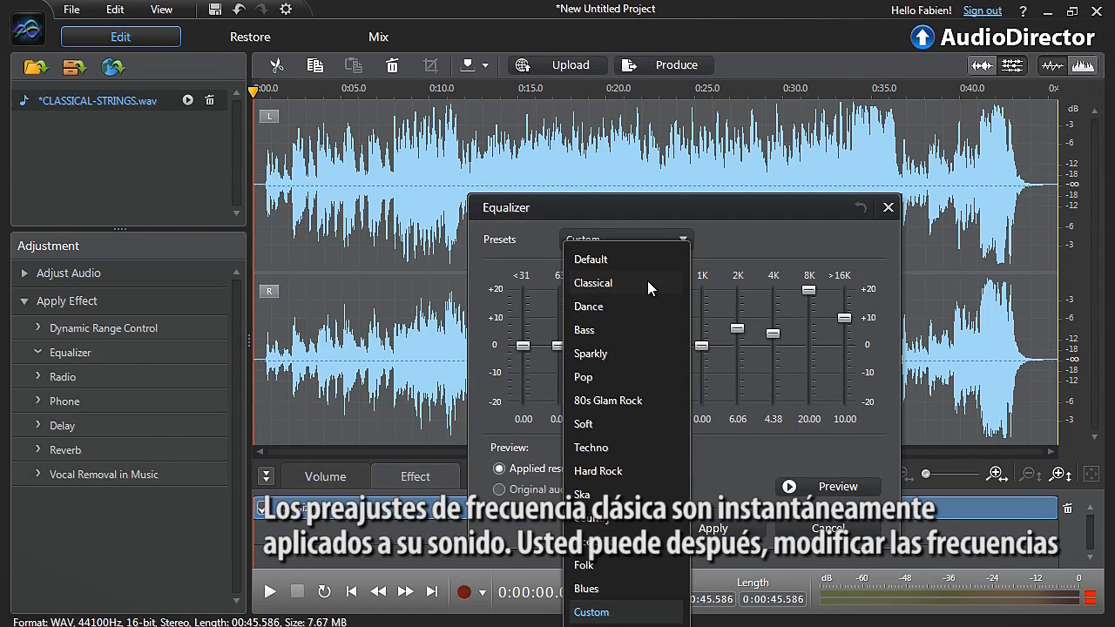
left_click(647, 283)
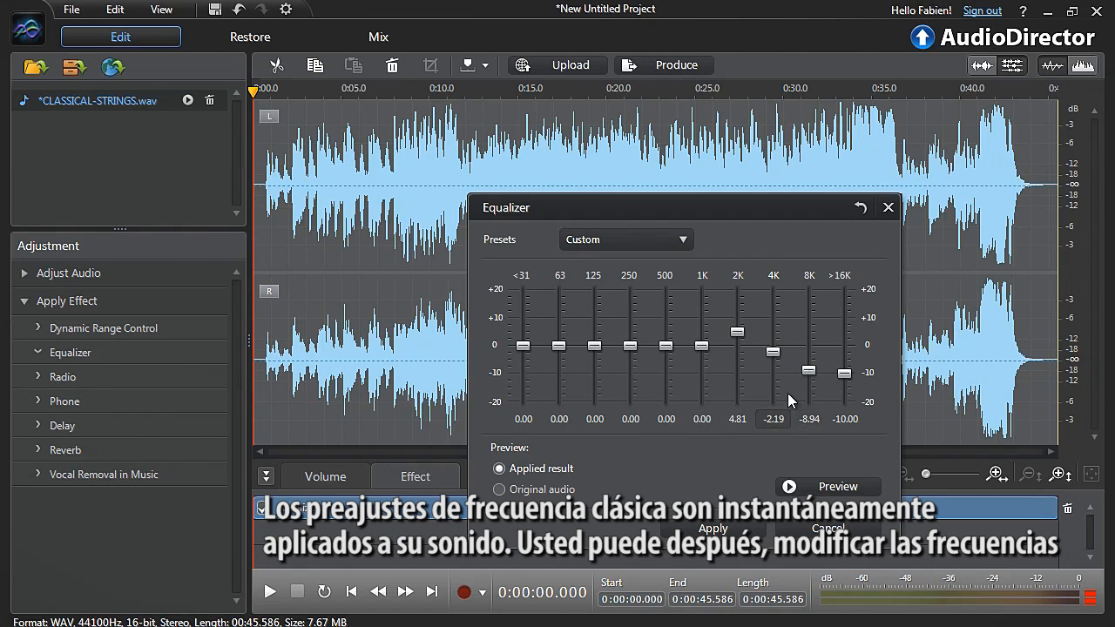
Preview the equalizer result, apply it to the classical track and play the track.
left_click(808, 488)
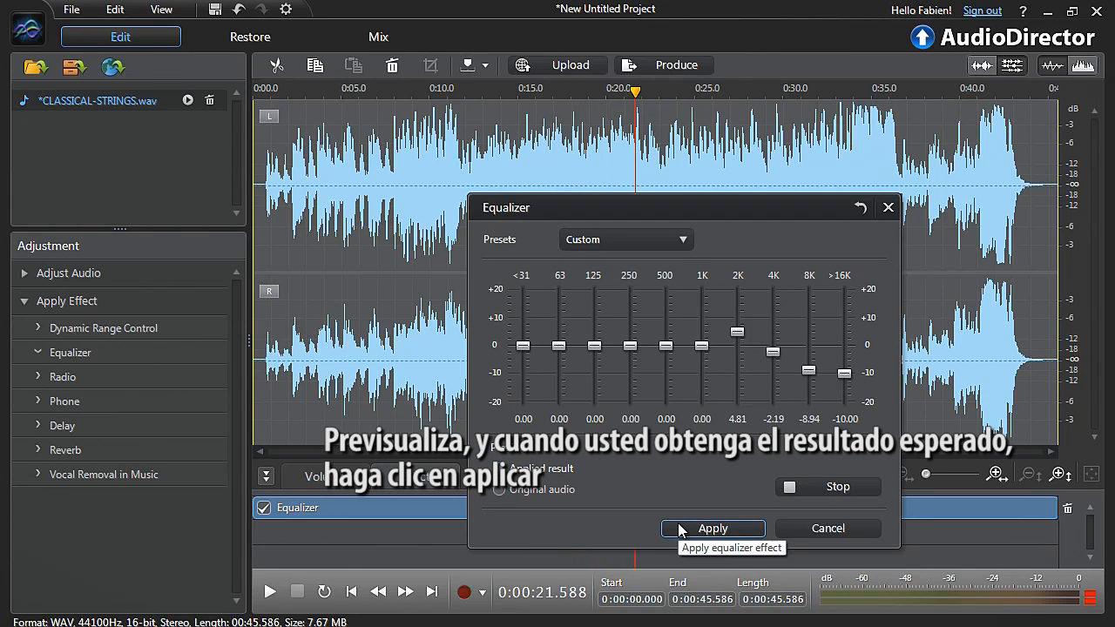
left_click(680, 528)
key("space")
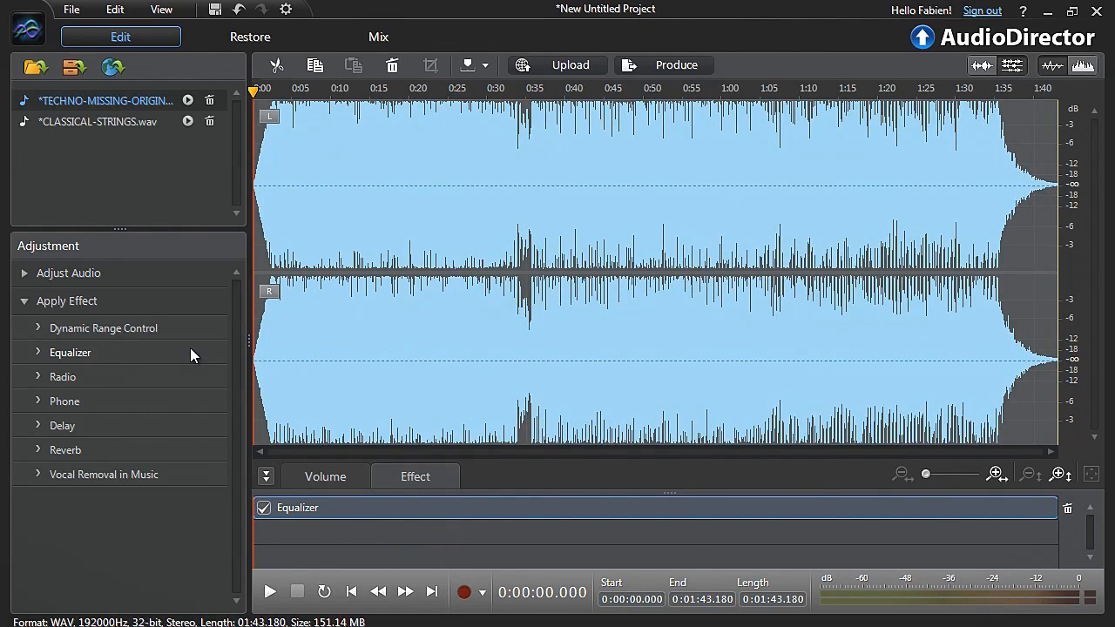
Load the Techno equalizer preset for the techno track and preview the original audio followed by the applied result.
left_click(190, 351)
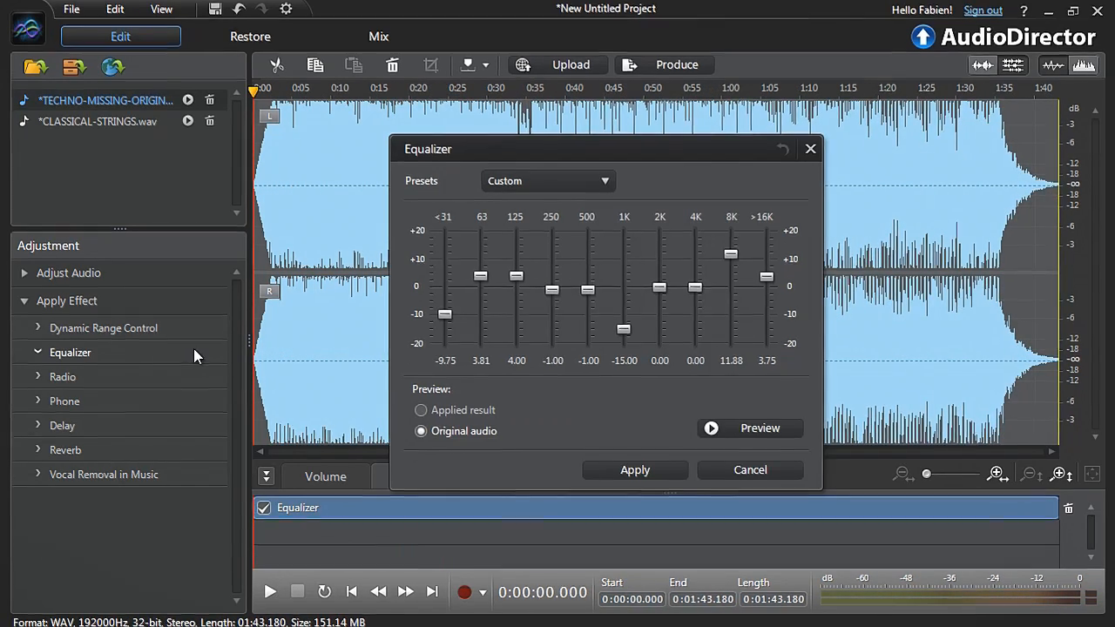
left_click(604, 180)
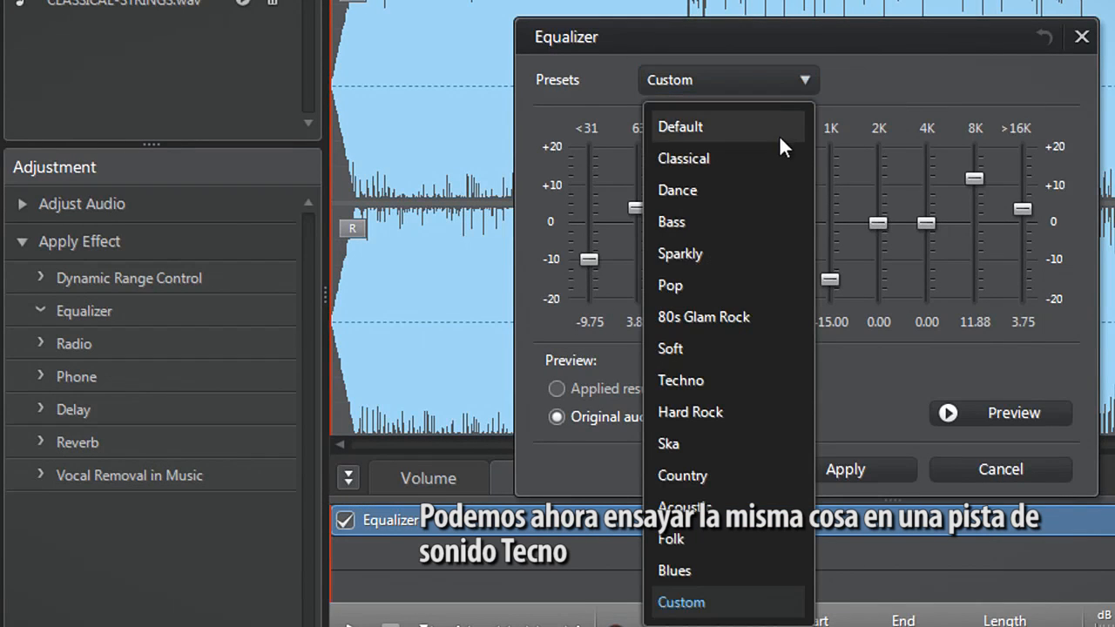
left_click(770, 380)
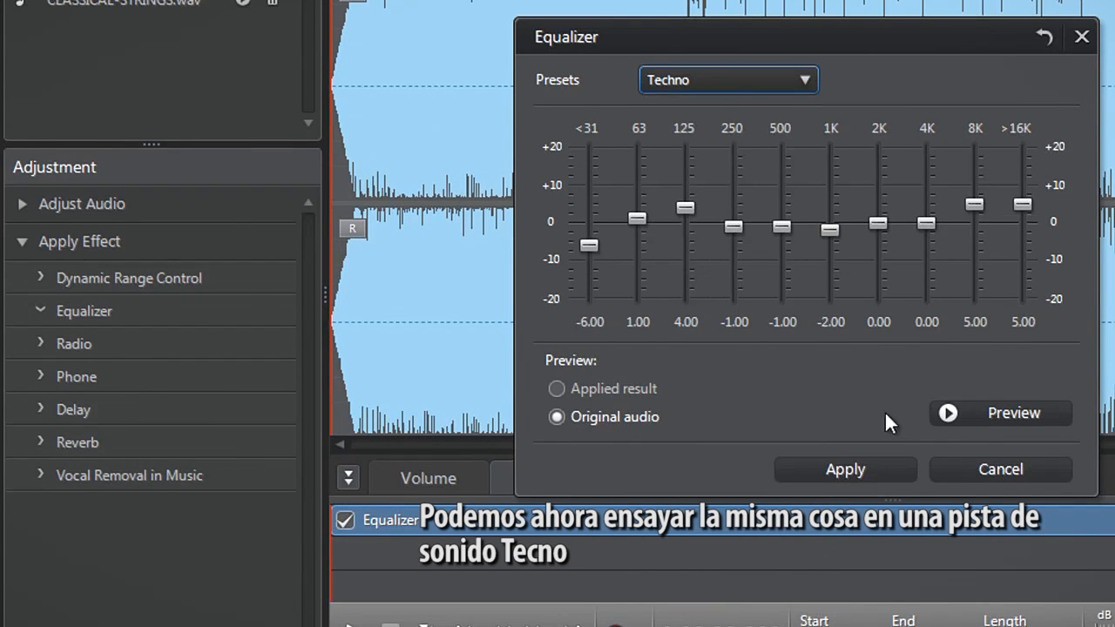
left_click(973, 415)
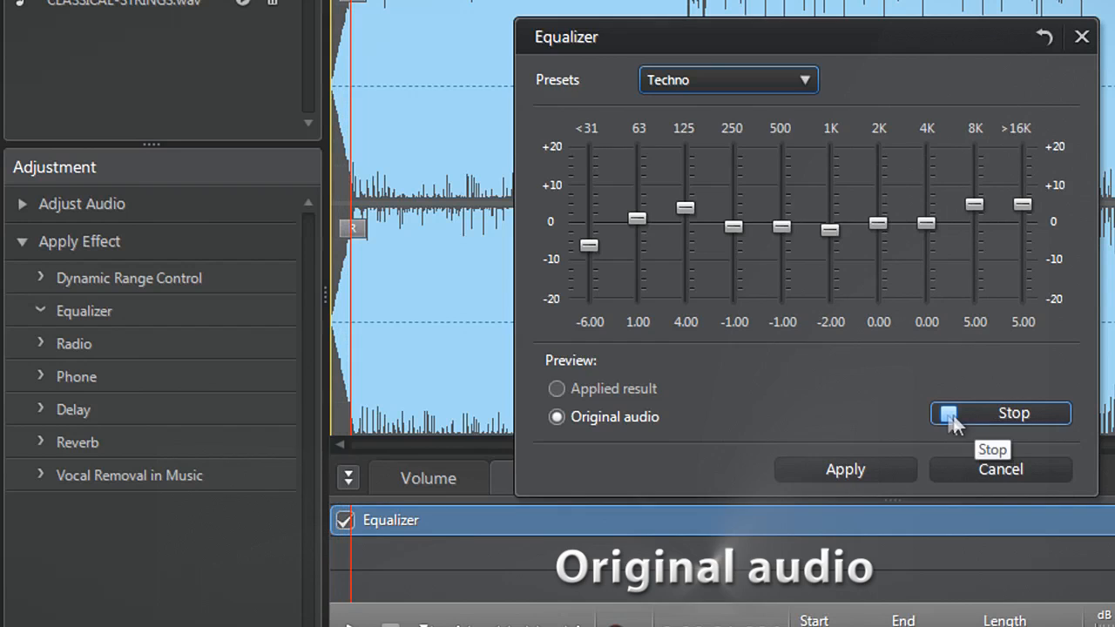
left_click(556, 389)
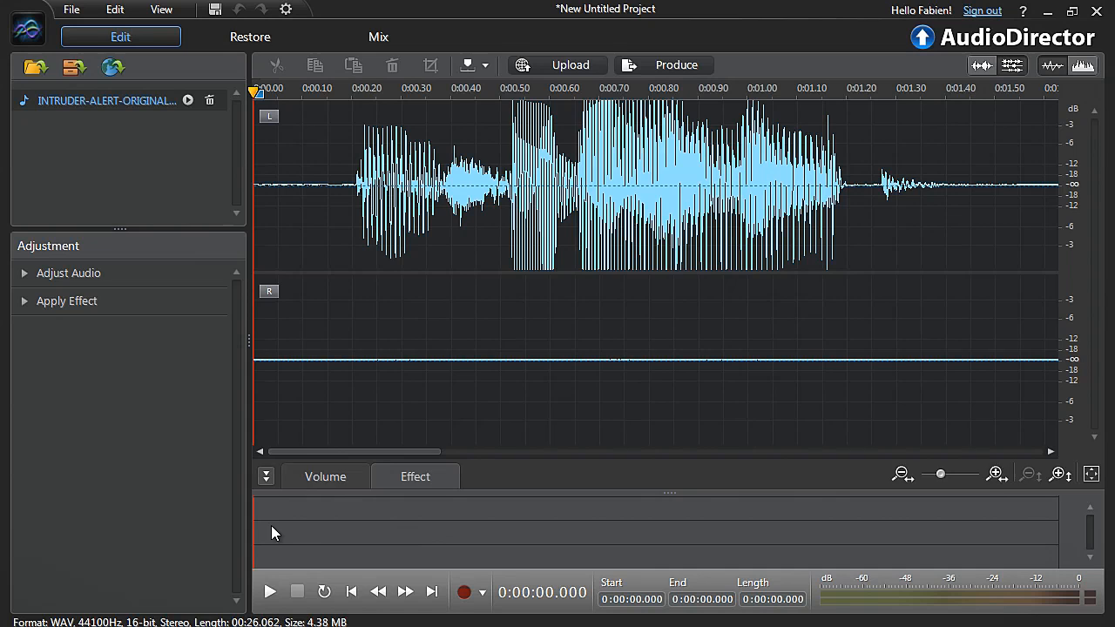
Play the INTRUDER-ALERT clip and apply a Delay effect with Wet Out 80%, Feedback 80%, Trash 20% and Delay 15 ms.
left_click(270, 593)
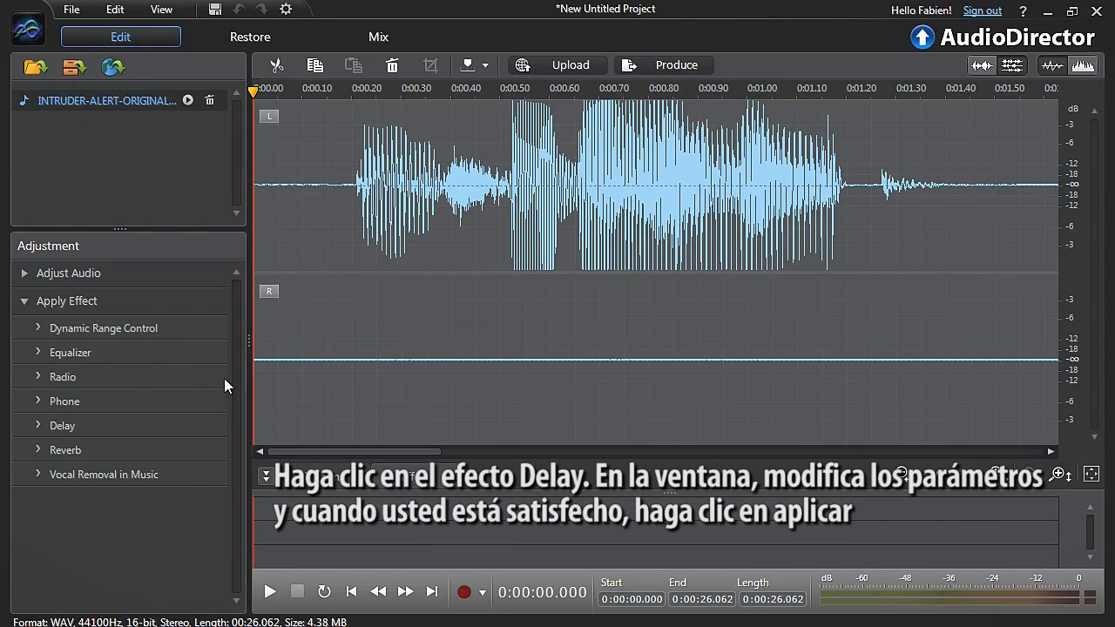
left_click(165, 423)
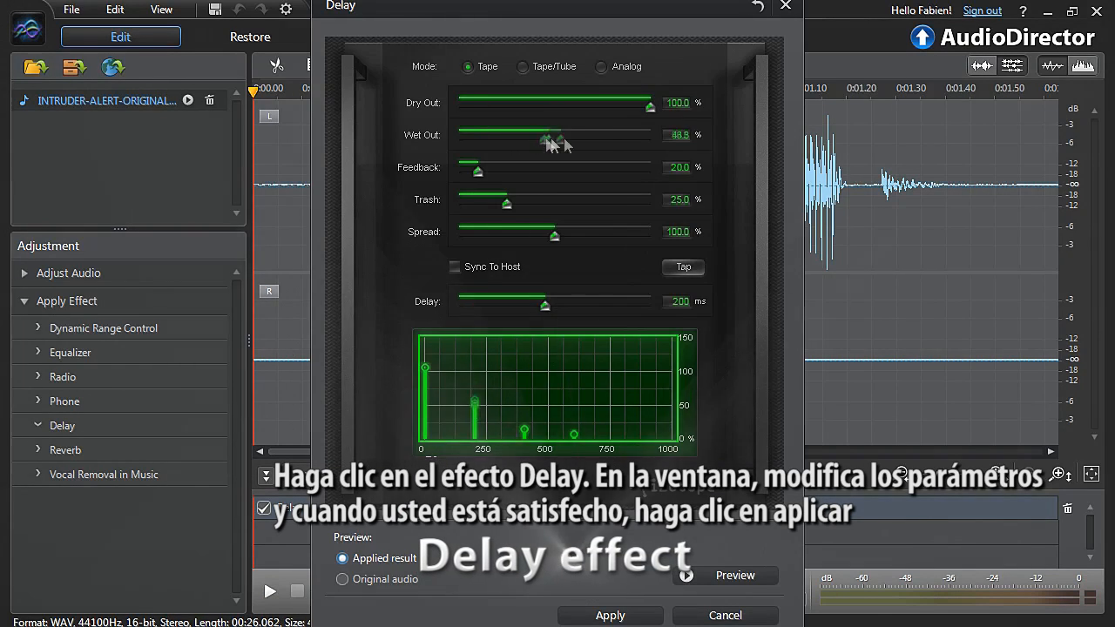
left_click_drag(483, 173, 497, 206)
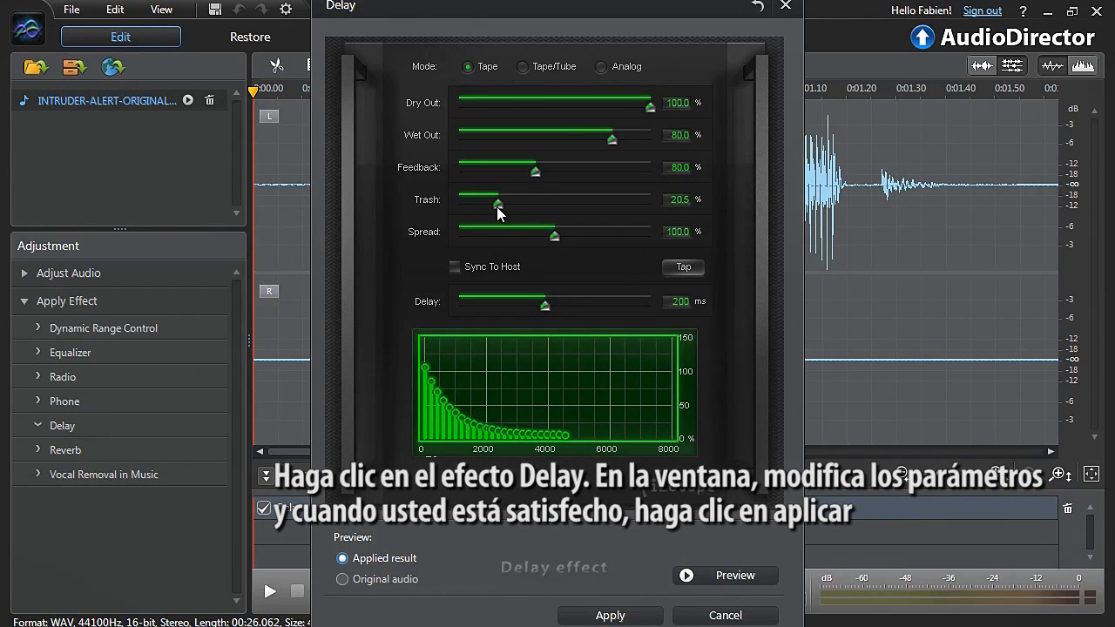
left_click_drag(547, 305, 469, 306)
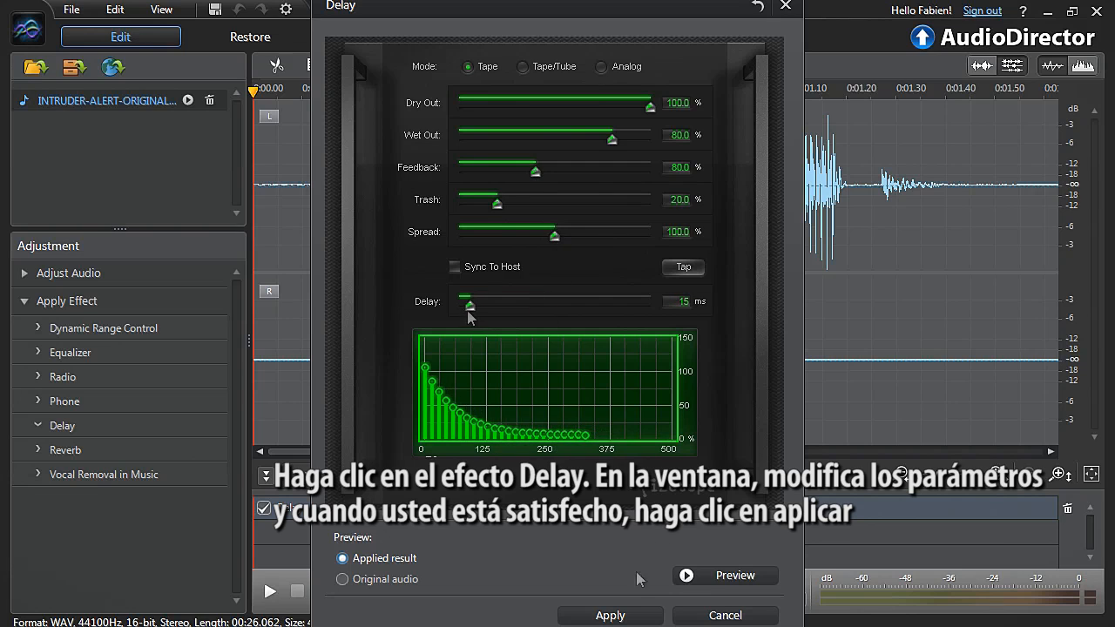
left_click(642, 618)
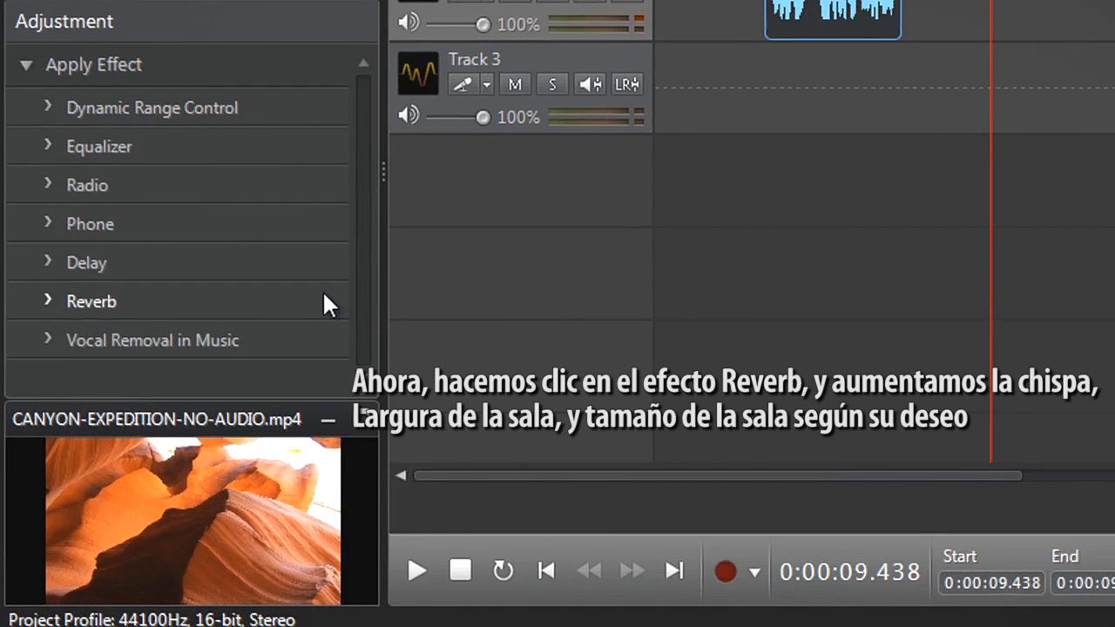
Add a Reverb effect with Sparkle at 60% and increase the room width and room size.
left_click(323, 296)
left_click_drag(59, 156, 175, 158)
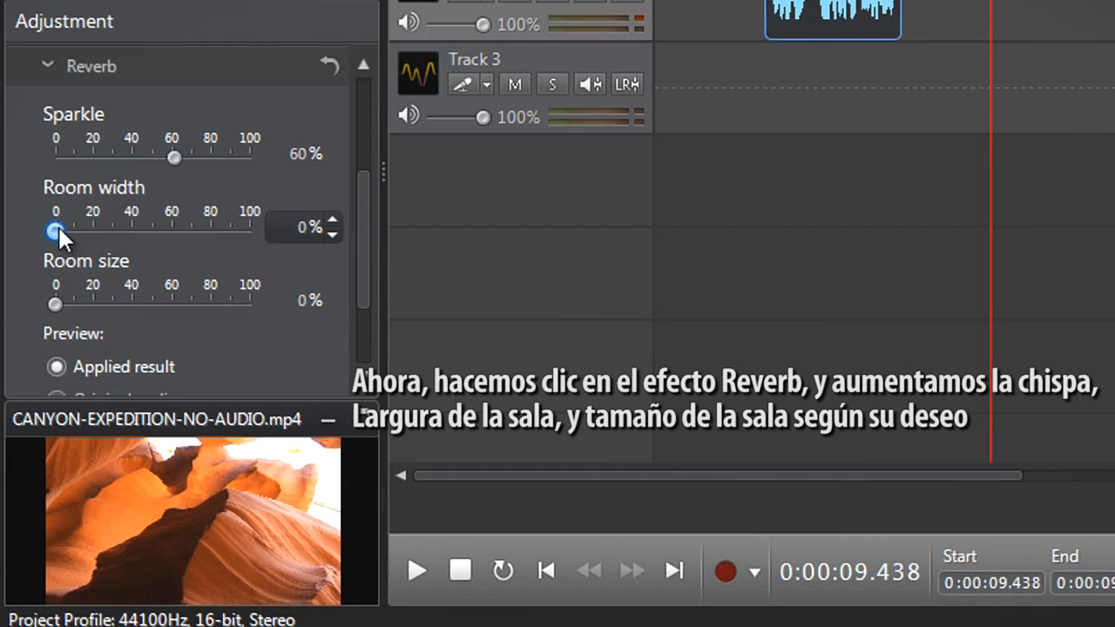
left_click_drag(57, 302, 222, 298)
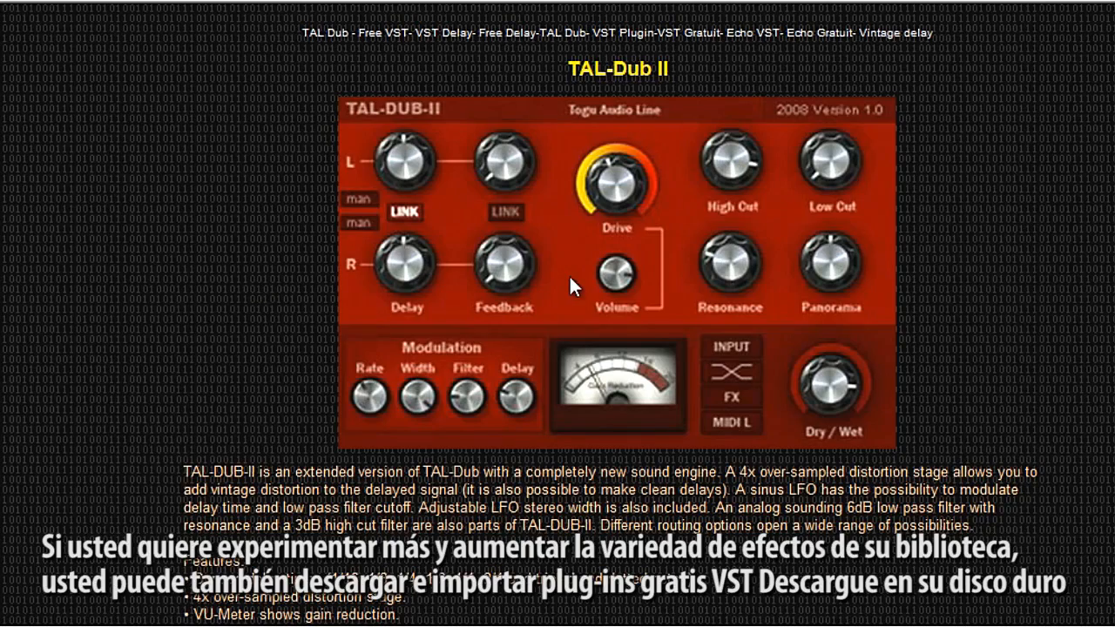
Download the TAL-Dub II plug-in archive in the web browser, naming the saved file DISTORTION.
scroll(569, 274, "down", 8)
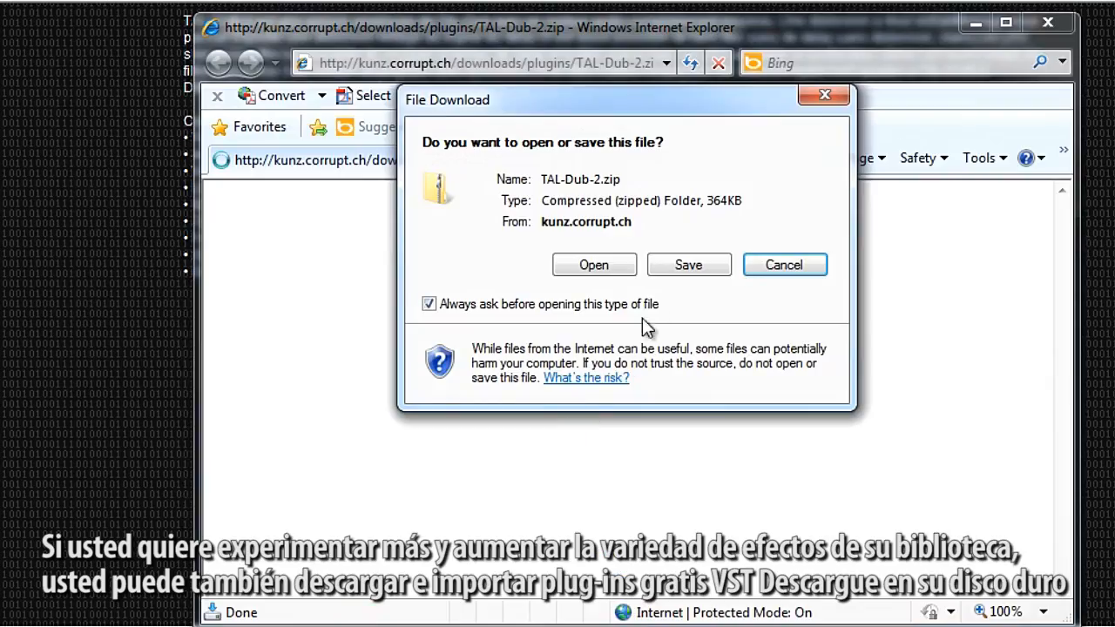
left_click(685, 263)
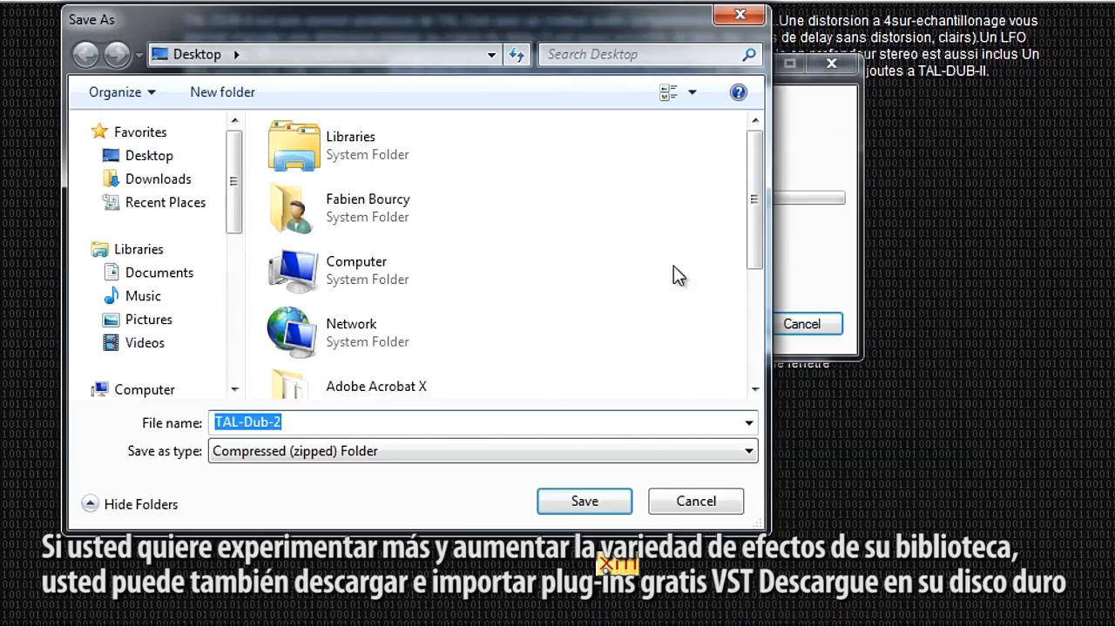
type("DISTORTION")
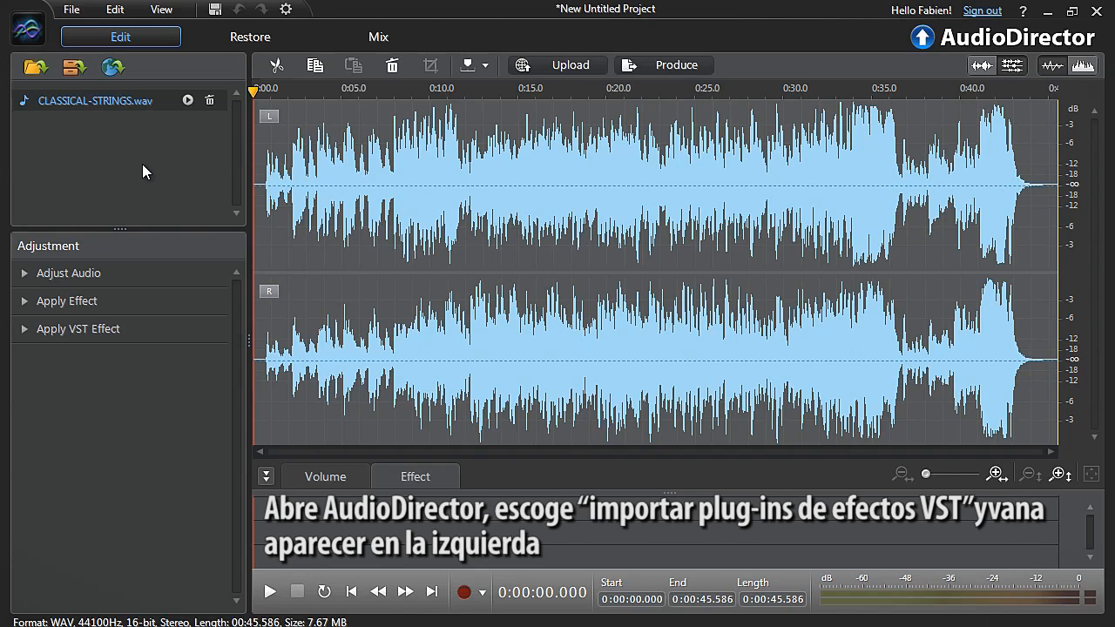
Switch to AudioDirector, import the DISTORTION VST plug-in and open its effect settings for CLASSICAL-STRINGS.wav.
left_click(83, 8)
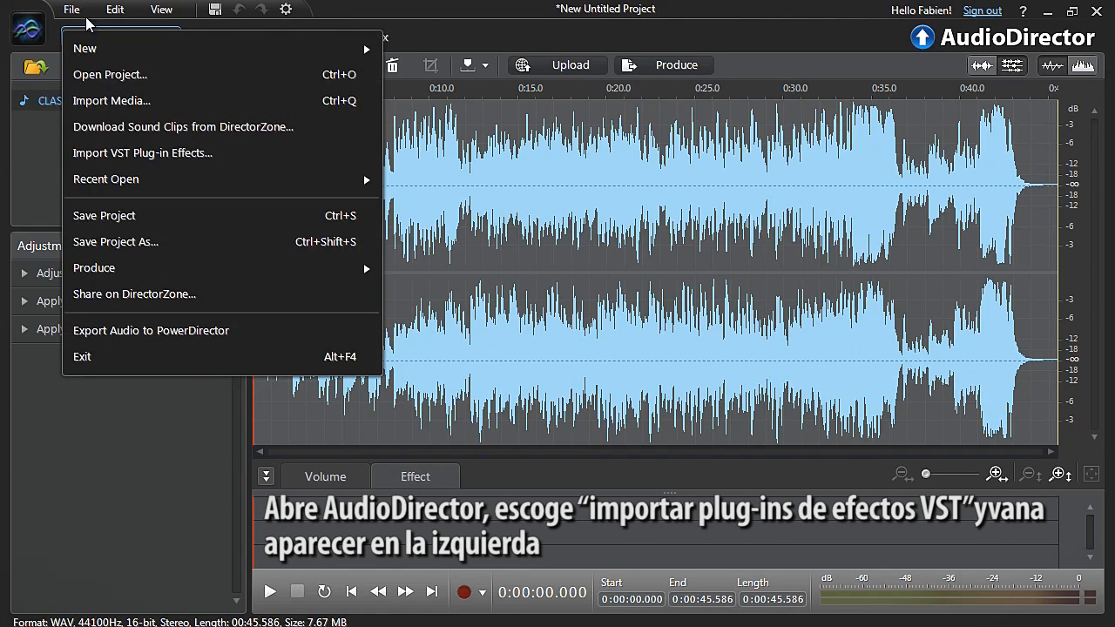
left_click(99, 150)
double_click(436, 260)
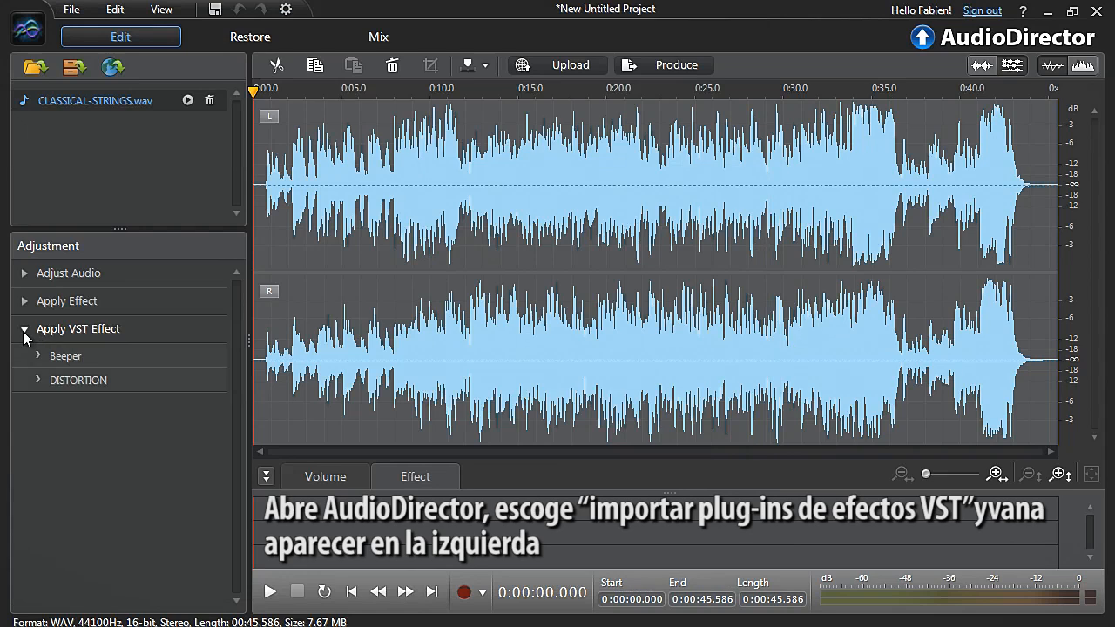
double_click(90, 380)
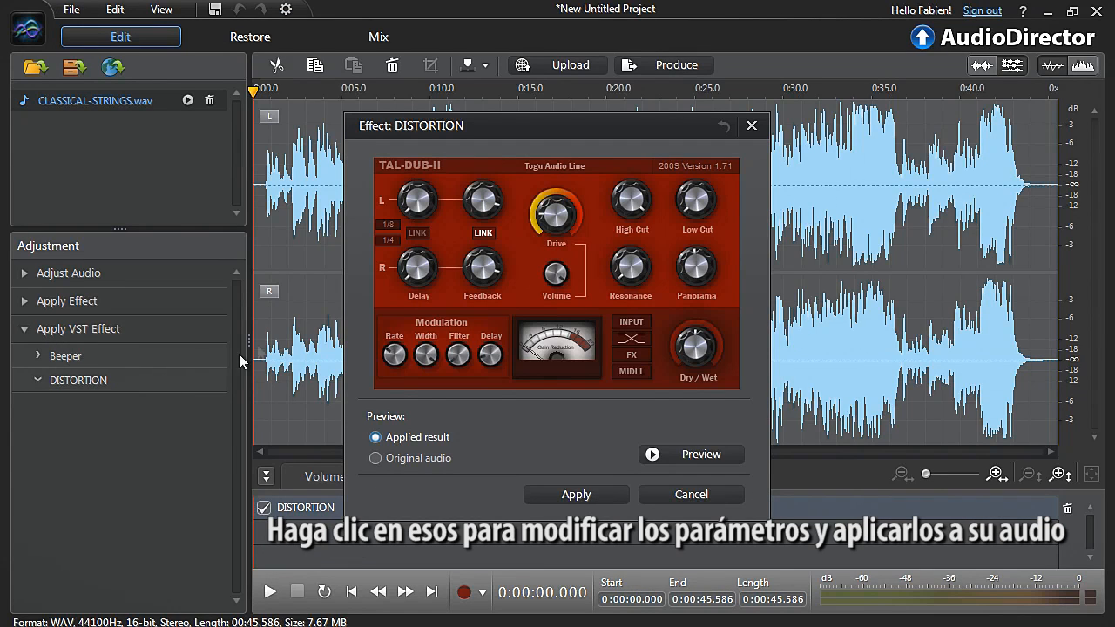